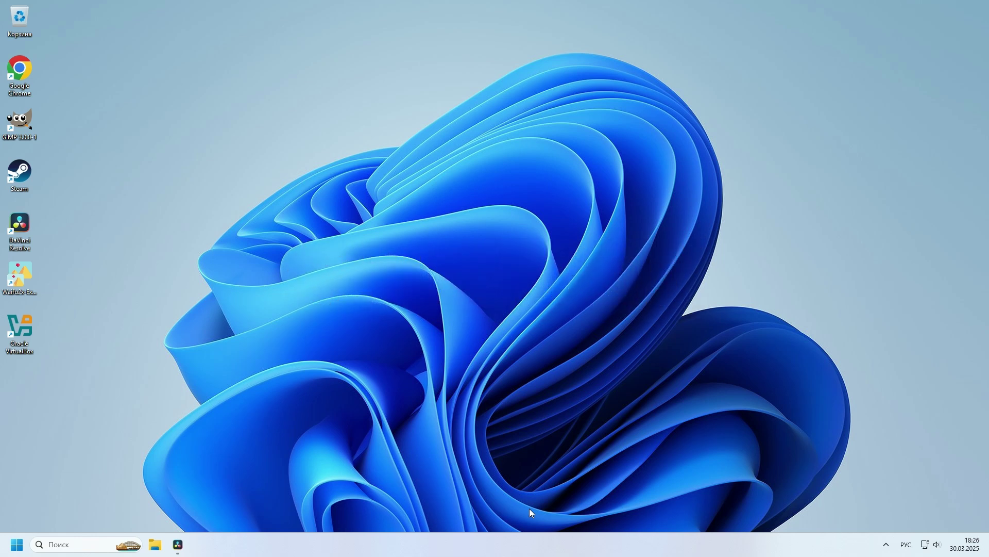
# - Find the Command Prompt with the search term cmd and run it as administrator, allowing it to make changes
pyautogui.press('super+s')
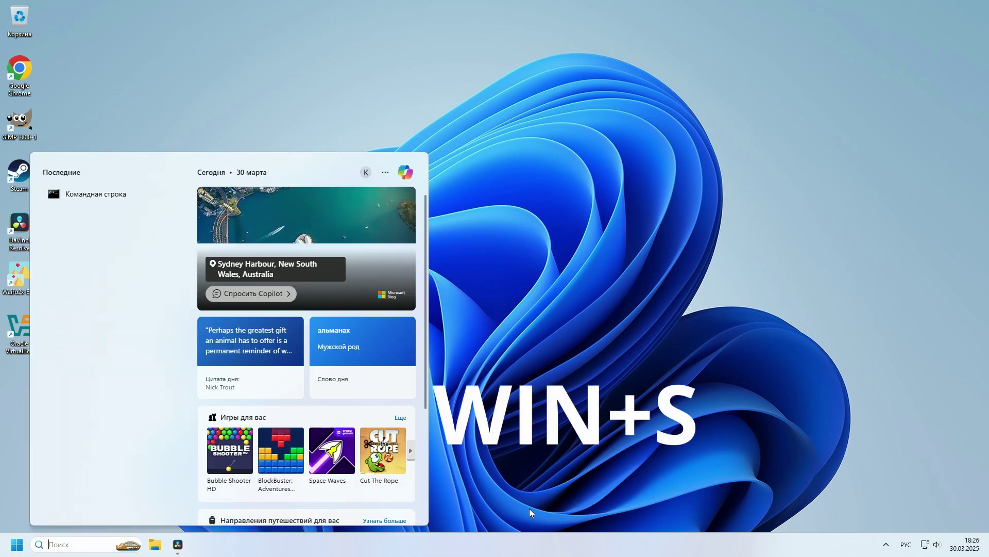
pyautogui.write('cmd')
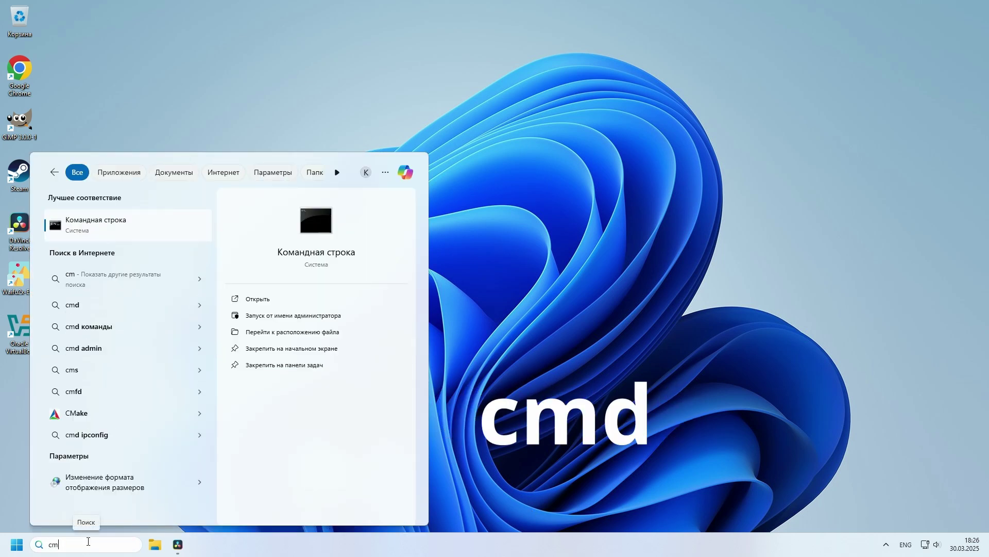
pyautogui.rightClick(108, 235)
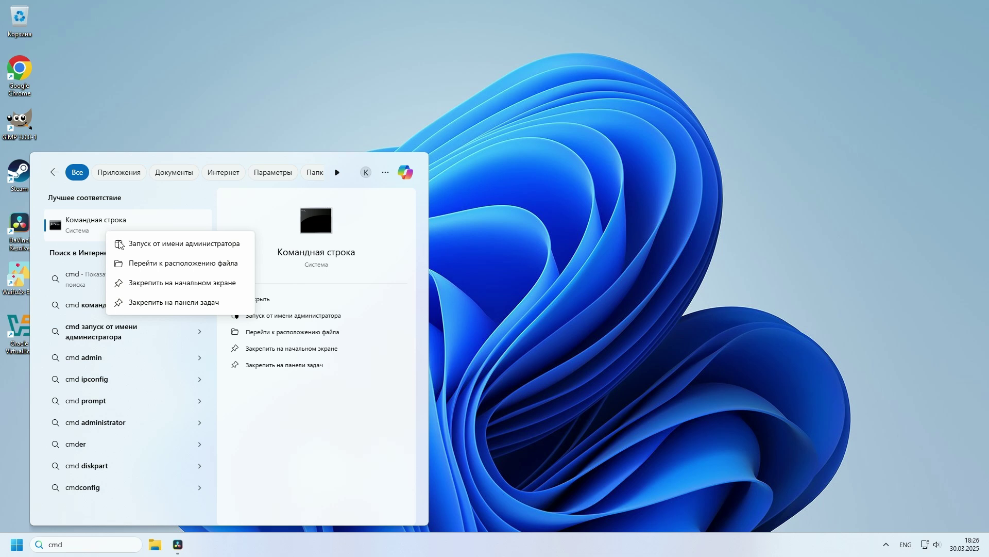
pyautogui.click(177, 245)
pyautogui.click(440, 351)
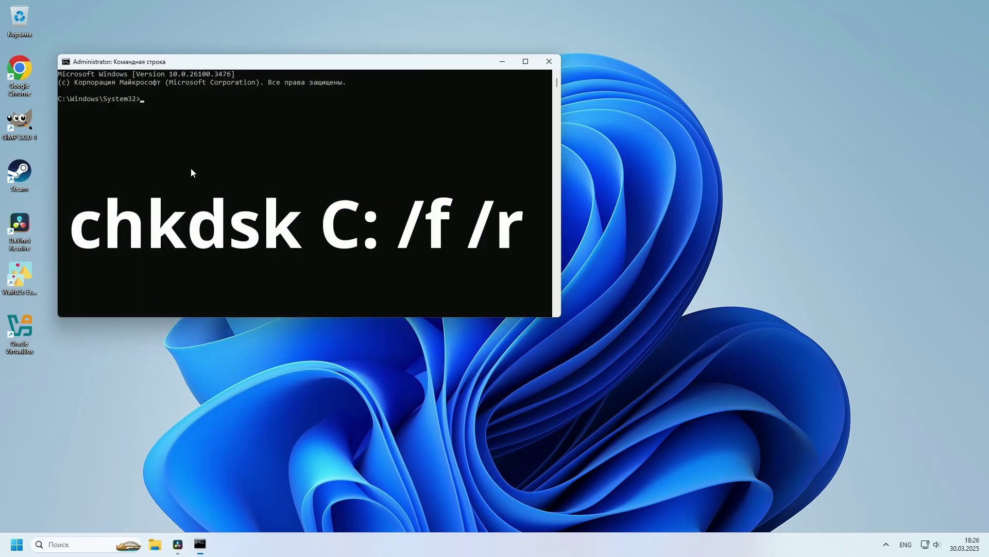
# - Run chkdsk C: /f /r and answer y to schedule the disk check for the next system restart
pyautogui.write('chkdsk C: /f /r')
pyautogui.press('Return')
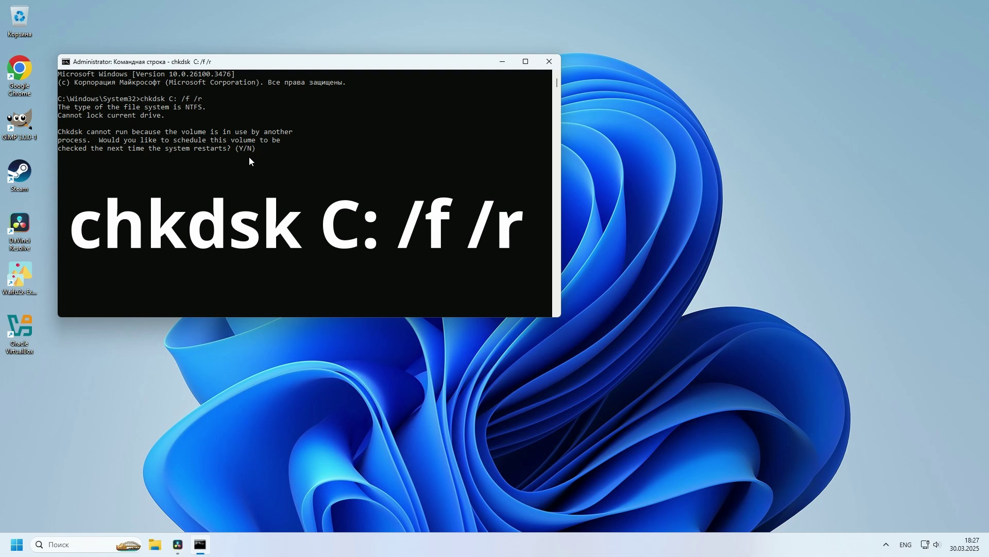
pyautogui.write('y')
pyautogui.press('Return')
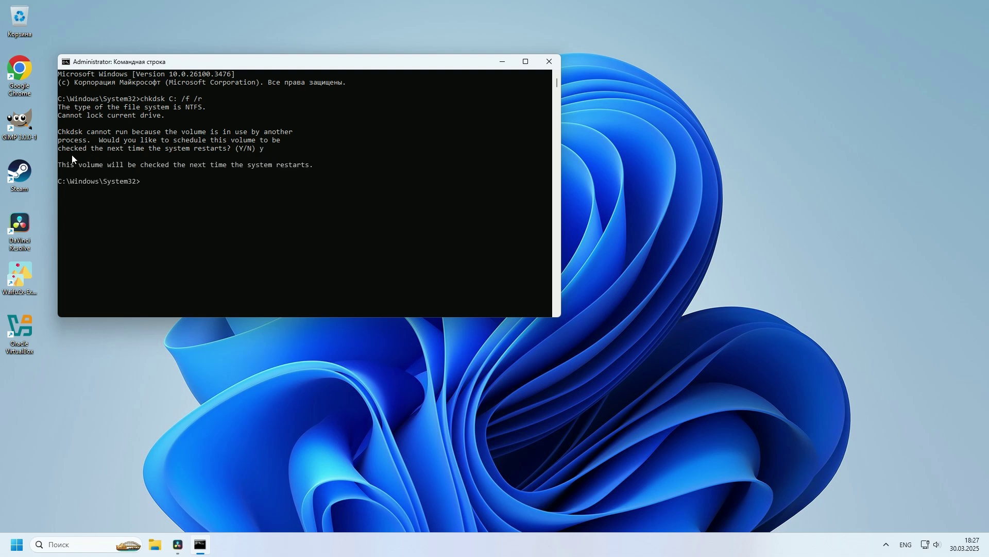
# - View the power options containing Перезагрузка, dismiss them without restarting, and close the Command Prompt
pyautogui.click(17, 542)
pyautogui.click(300, 509)
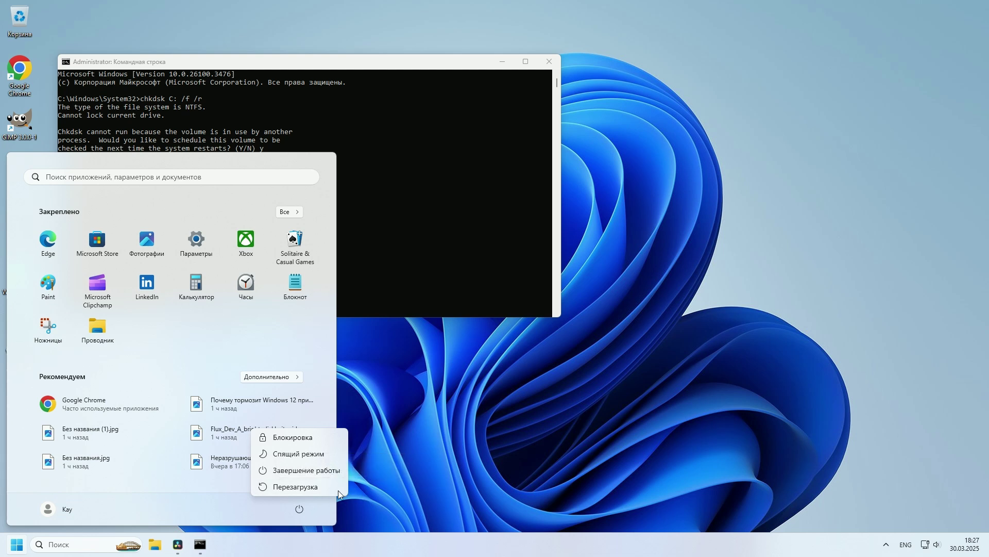
pyautogui.click(398, 492)
pyautogui.click(468, 432)
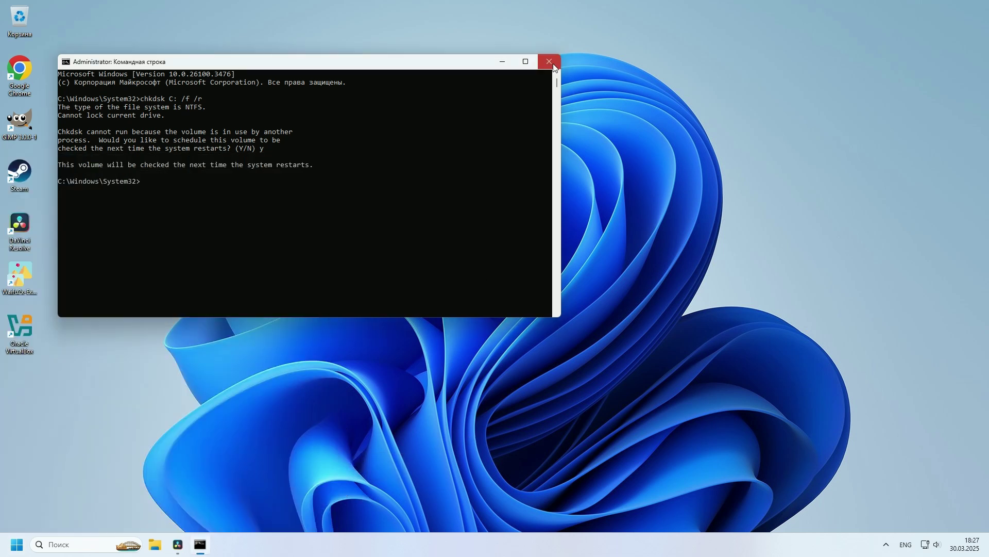
pyautogui.click(550, 62)
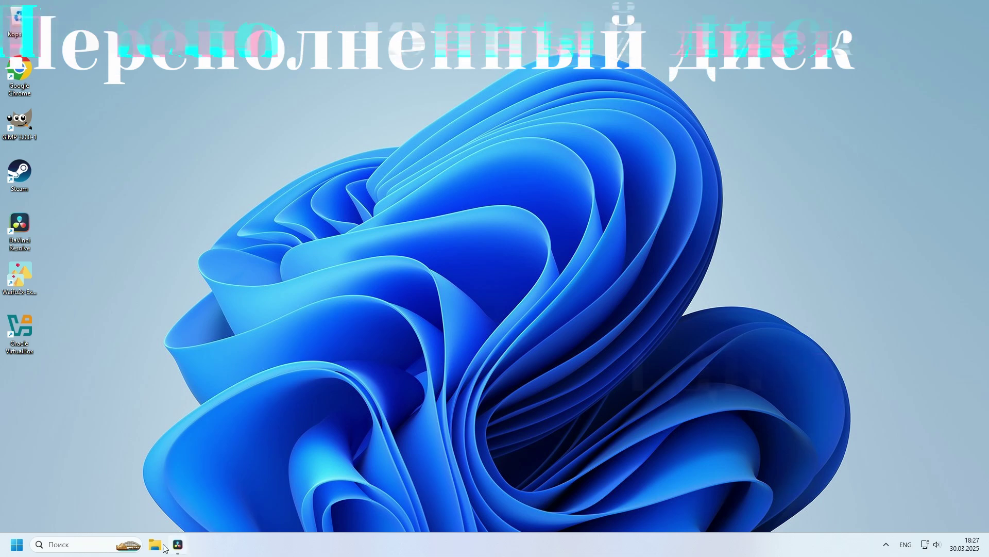
# - Open File Explorer to check the free space on Локальный диск (C:), and close the window
pyautogui.press('super+e')
pyautogui.click(382, 233)
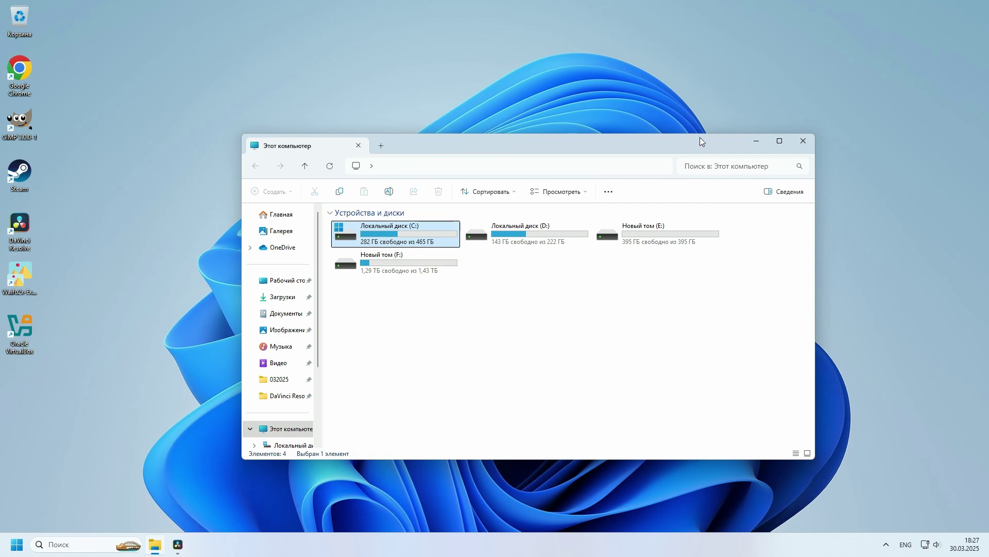
pyautogui.click(805, 144)
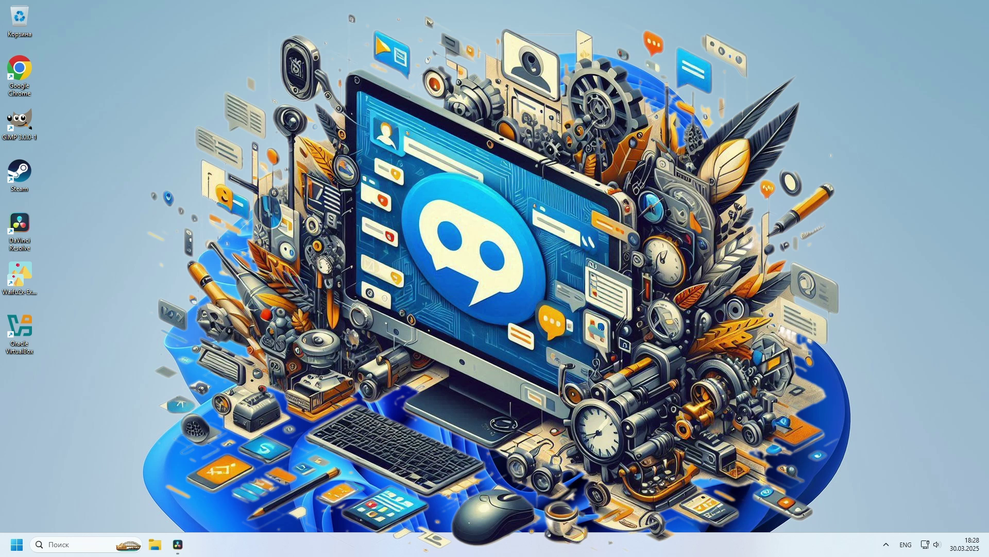
# - Open Task Manager and examine the list of apps that launch at startup, moving the window toward the screen's centre
pyautogui.hotkey('ctrl', 'shift', 'Escape')
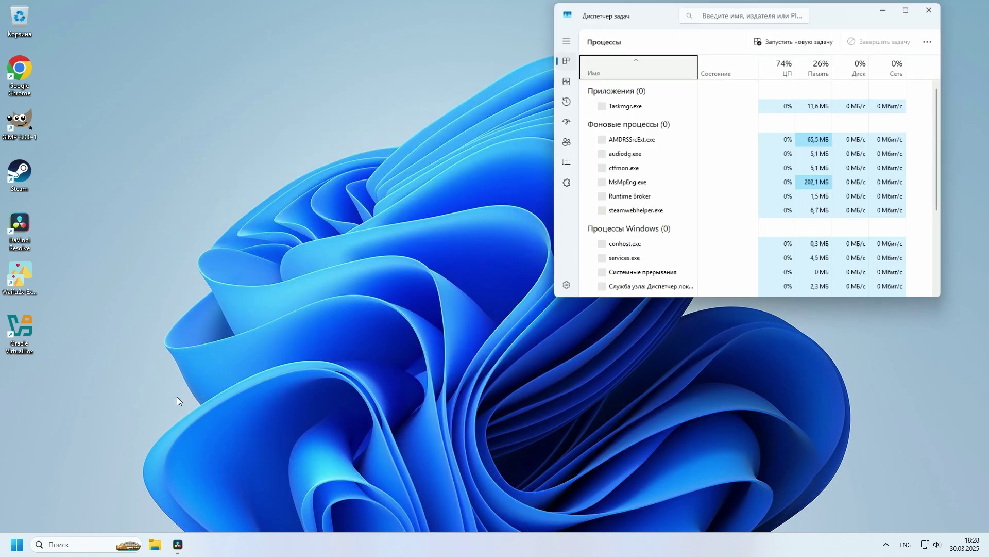
pyautogui.click(564, 101)
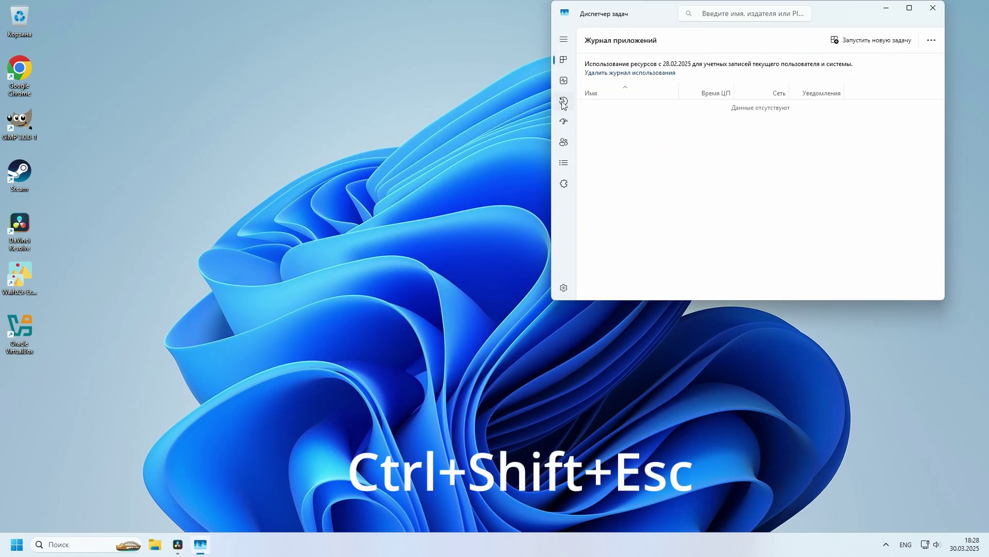
pyautogui.click(563, 122)
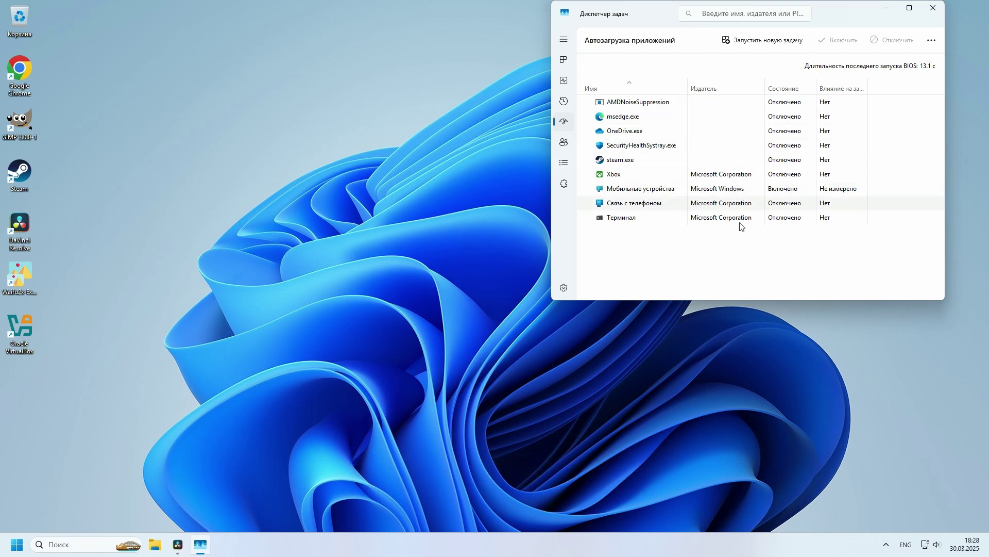
pyautogui.moveTo(842, 11); pyautogui.dragTo(575, 61)
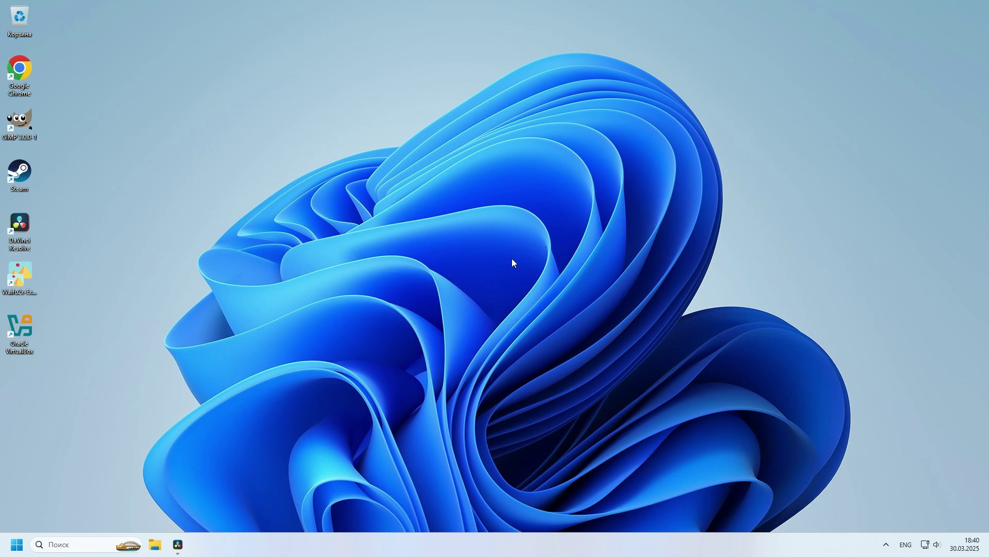
# - Run the recently used Command Prompt as administrator and allow it to make changes to the device
pyautogui.click(89, 544)
pyautogui.rightClick(89, 192)
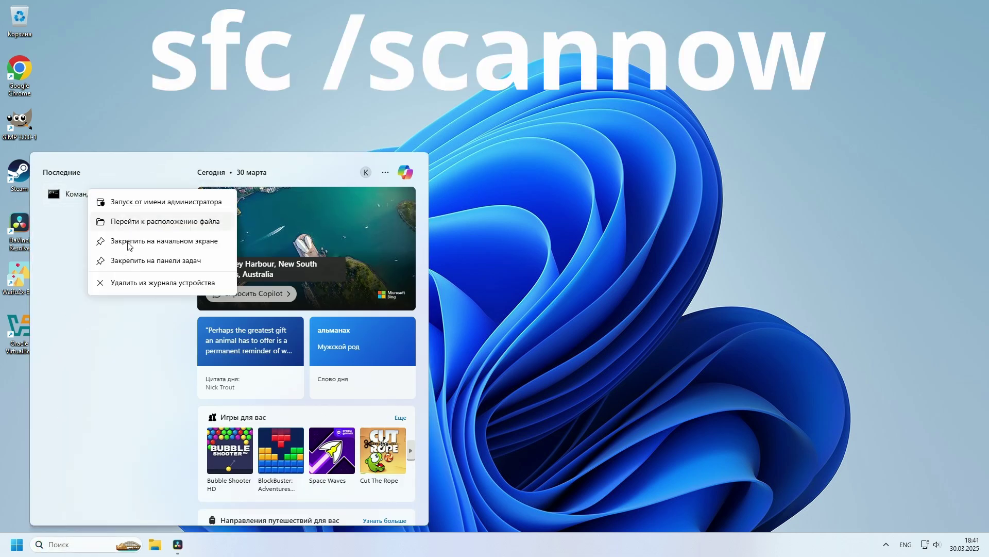
pyautogui.click(125, 205)
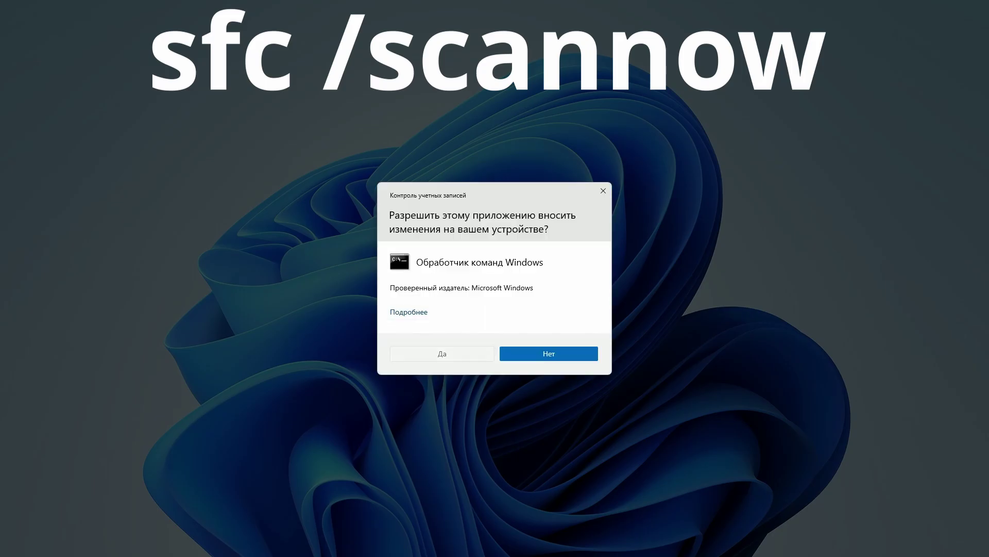
pyautogui.click(443, 351)
# - Start a system file scan with sfc /scannow and close the Command Prompt window
pyautogui.write('sfc /scannow')
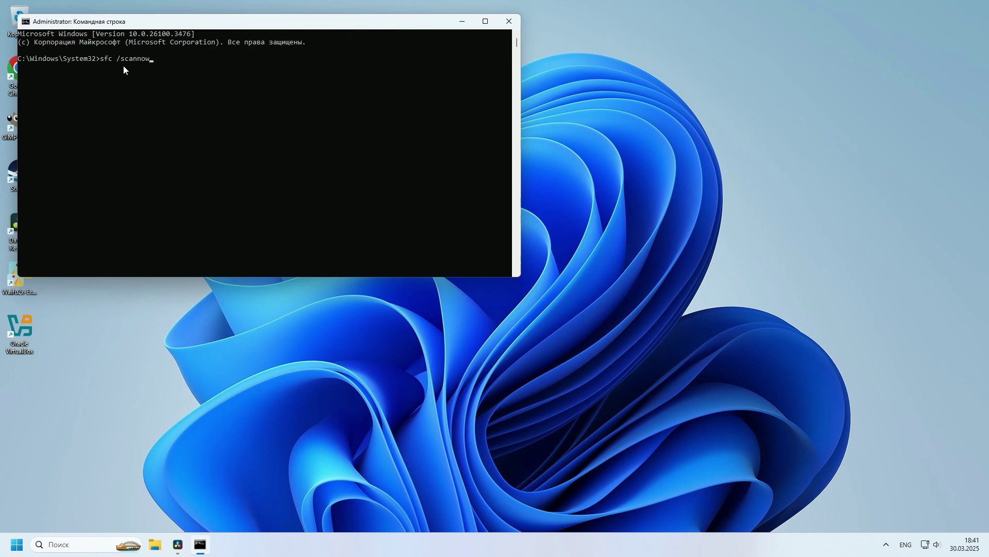
pyautogui.press('Return')
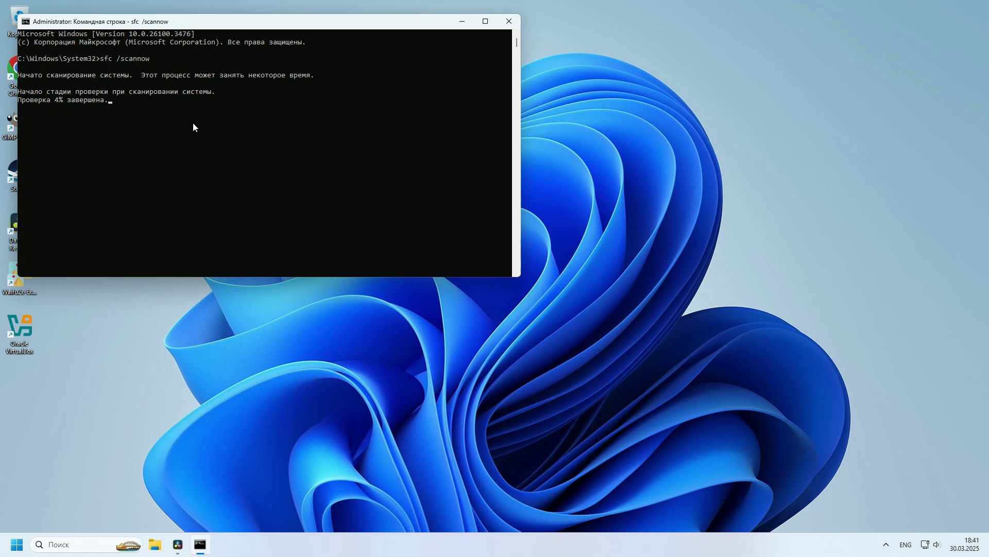
pyautogui.click(516, 22)
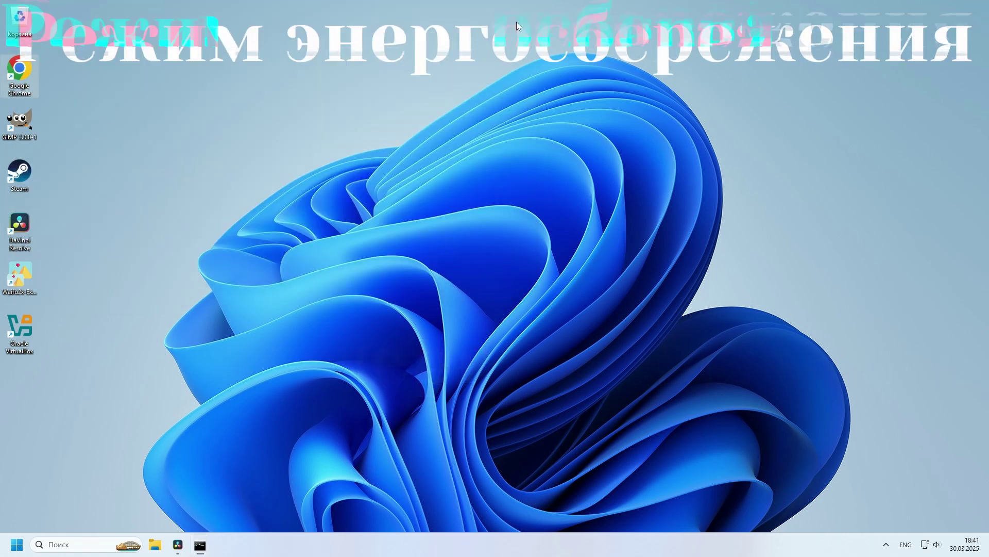
# - Open the Питание page in the system settings, look through the power mode choices for Подключен, and close Settings
pyautogui.rightClick(277, 545)
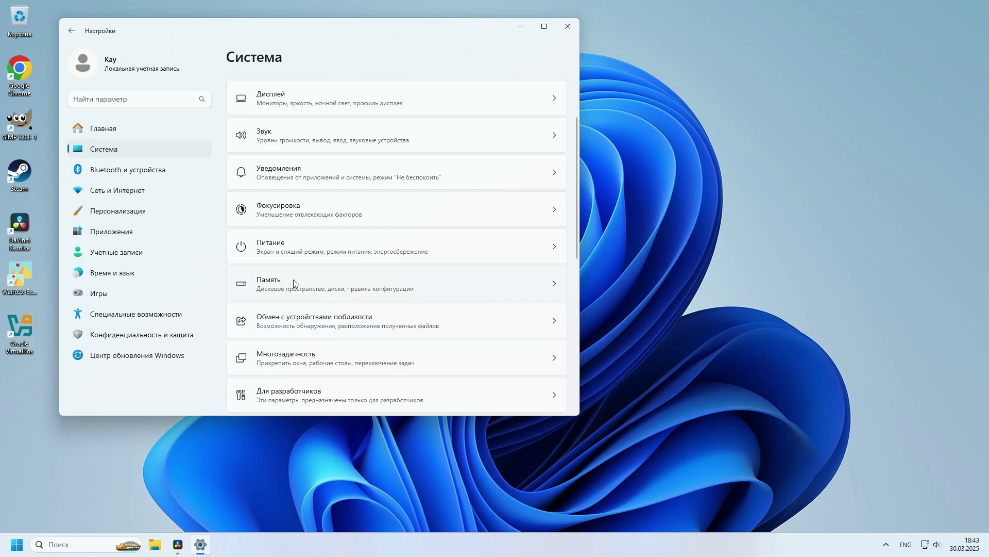
pyautogui.click(342, 256)
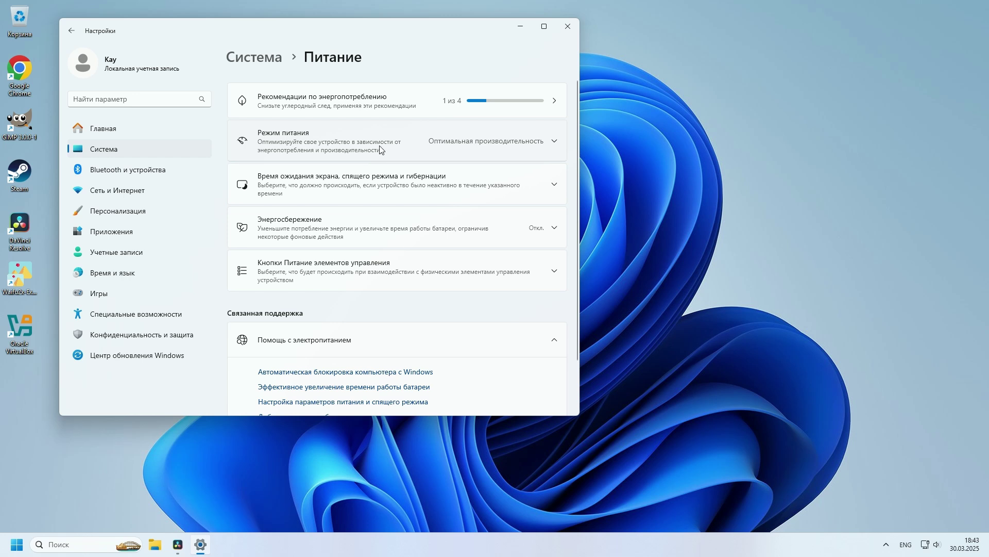
pyautogui.click(445, 141)
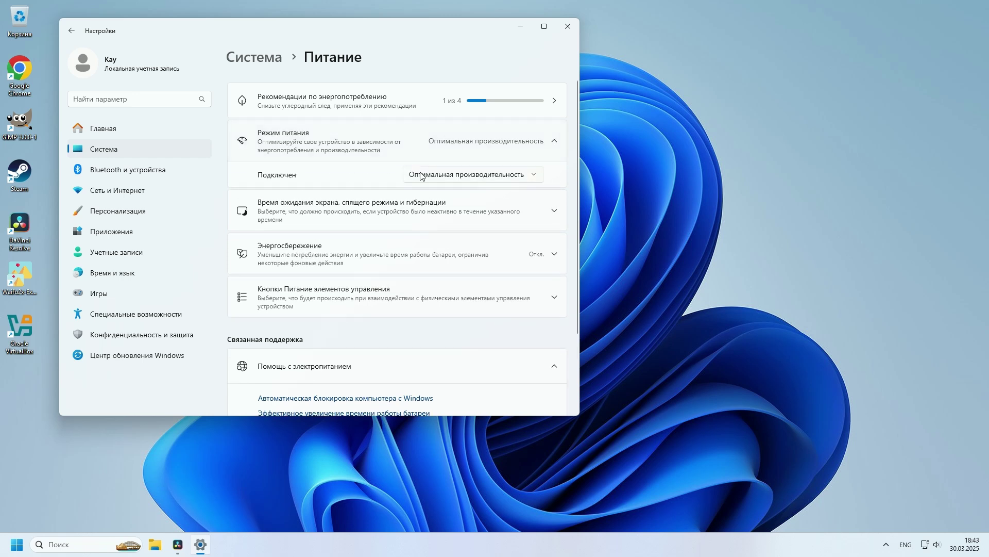
pyautogui.click(496, 177)
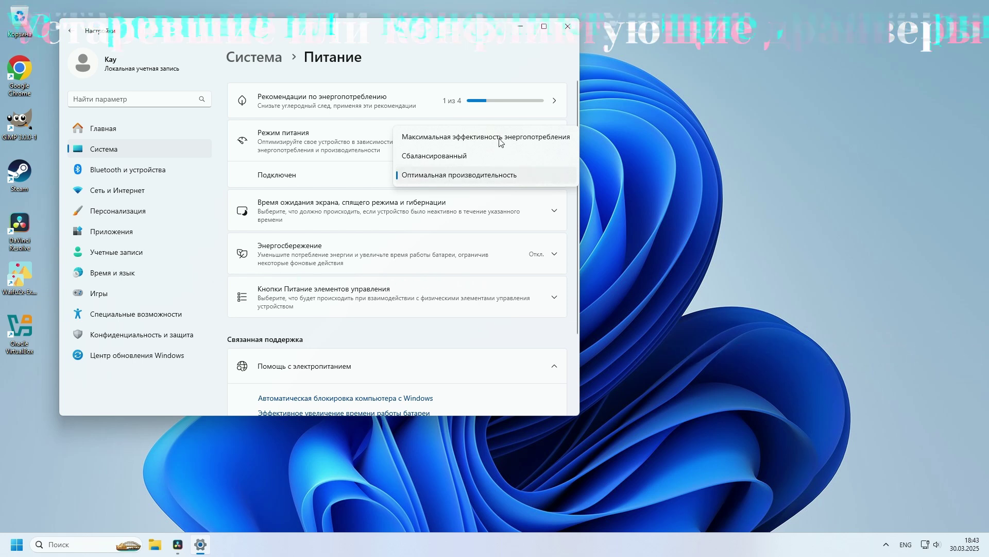
pyautogui.click(567, 27)
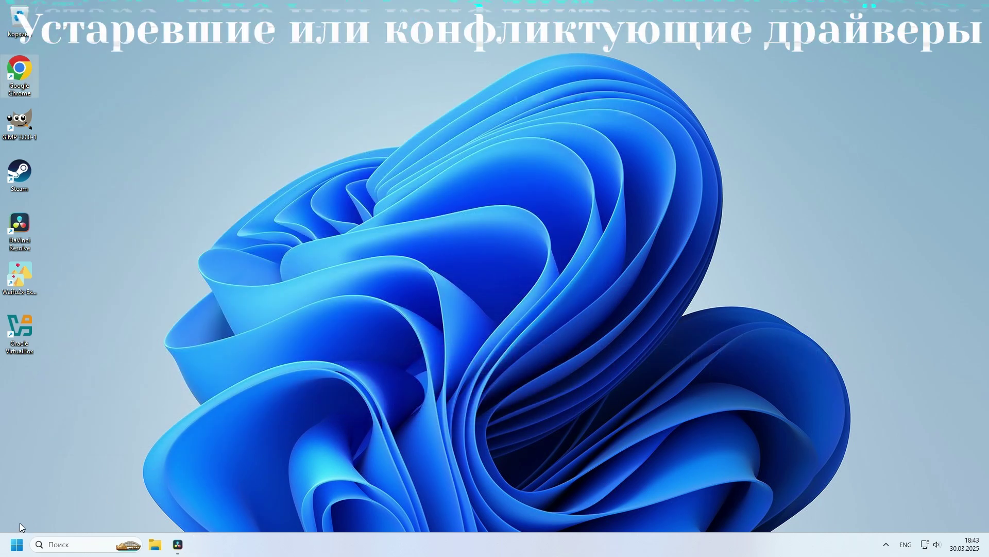
# - Open Device Manager and expand the Звуковые, игровые и видеоустройства category
pyautogui.rightClick(16, 550)
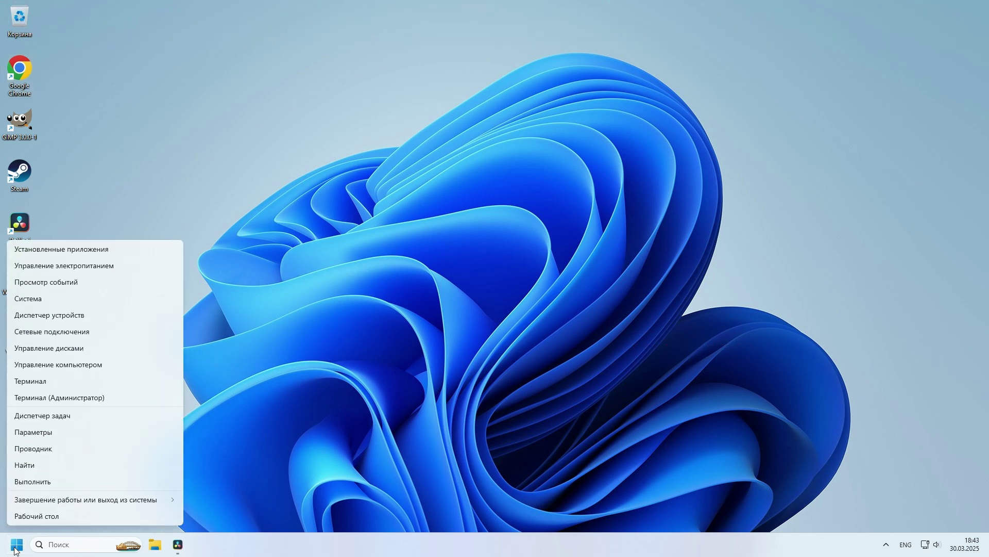
pyautogui.click(93, 317)
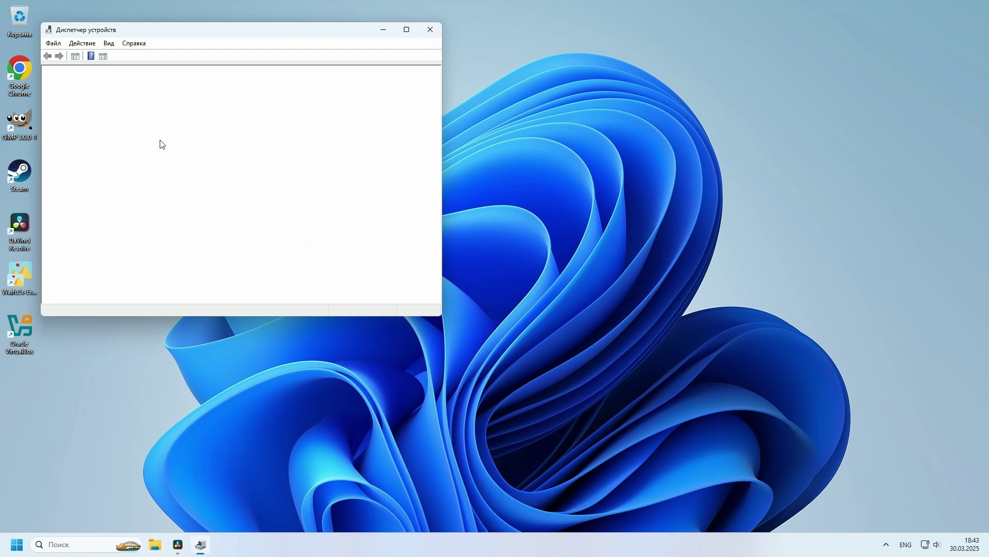
pyautogui.click(95, 127)
pyautogui.click(57, 126)
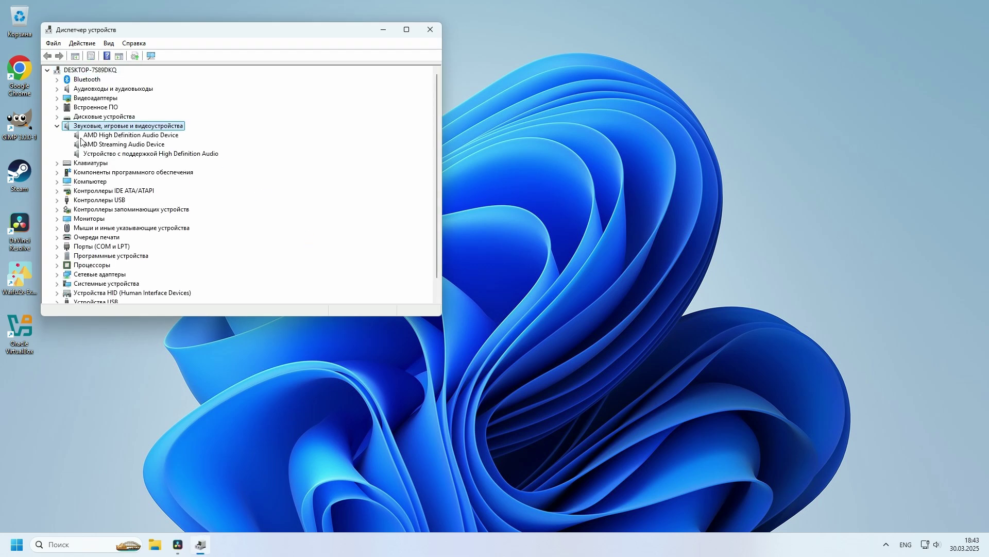
# - Check the driver information in the properties of AMD High Definition Audio Device, and close the properties and Device Manager
pyautogui.rightClick(82, 137)
pyautogui.click(113, 200)
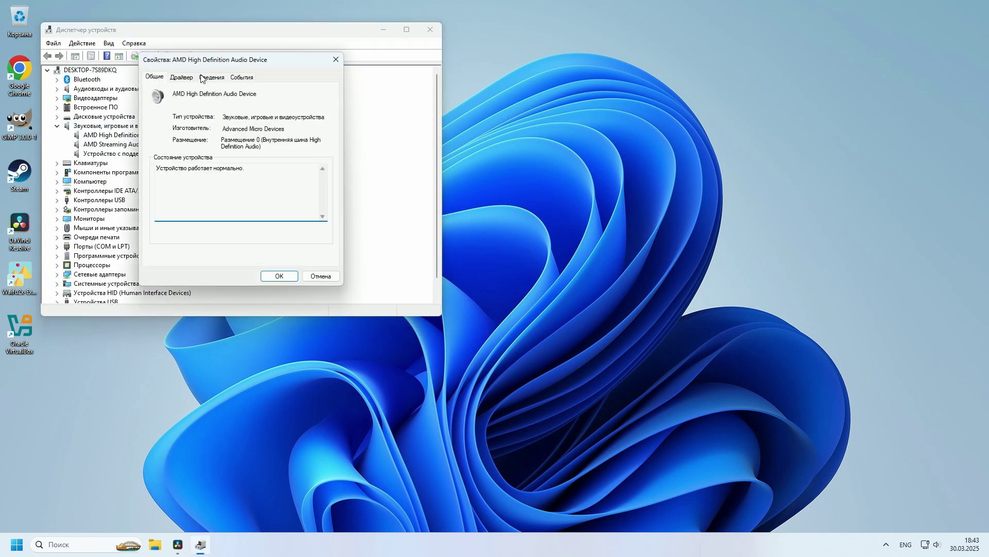
pyautogui.click(184, 77)
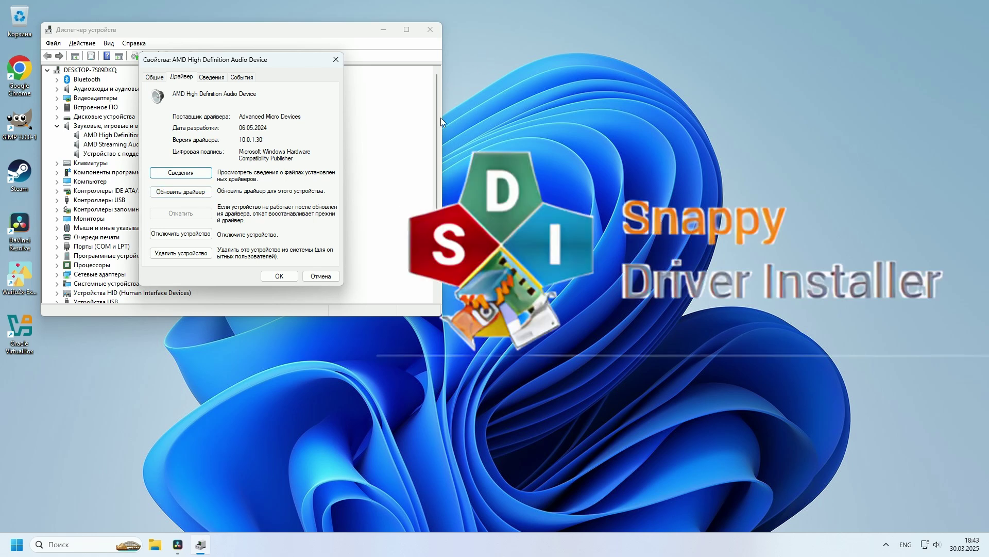
pyautogui.click(335, 60)
pyautogui.click(437, 33)
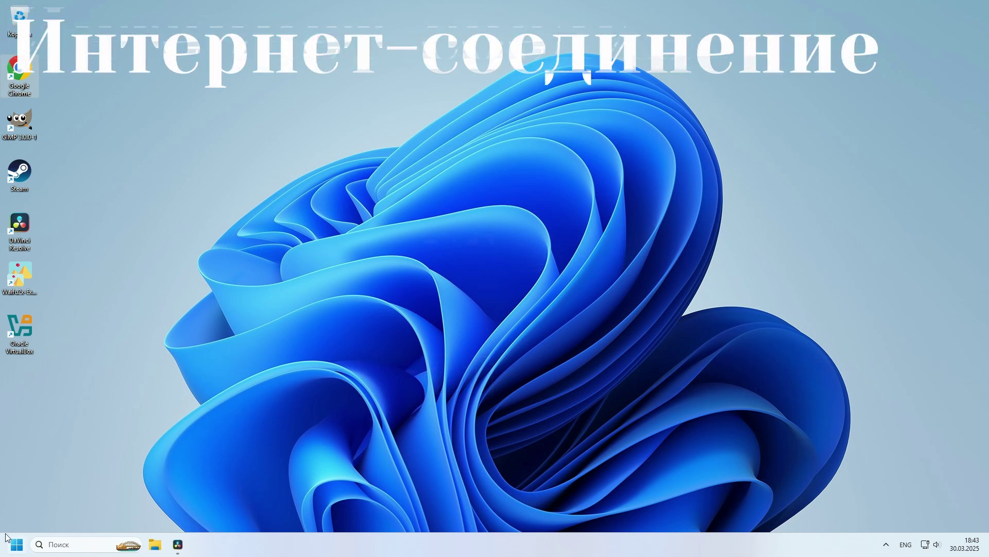
# - Open Device Manager, examine the devices under Сетевые адаптеры, and close it
pyautogui.rightClick(16, 544)
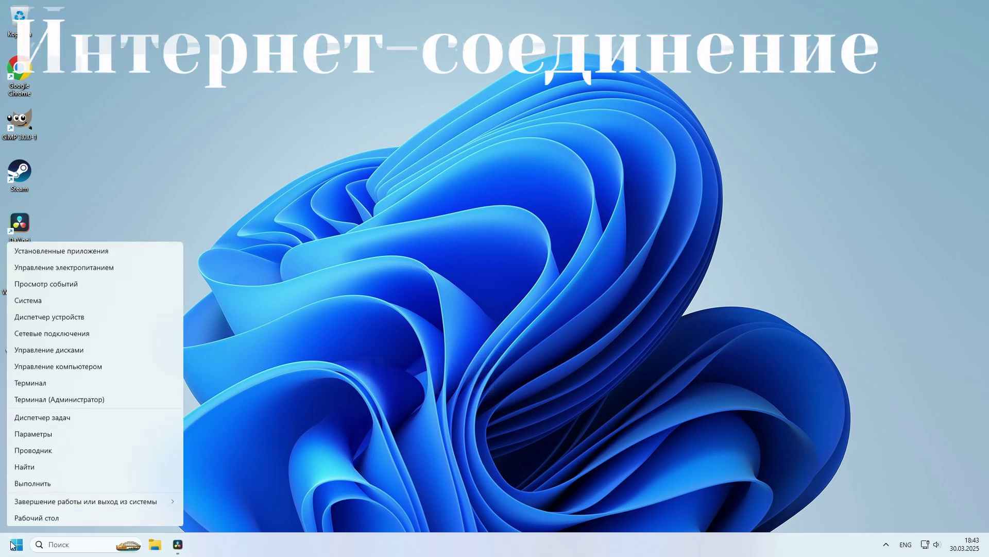
pyautogui.click(50, 316)
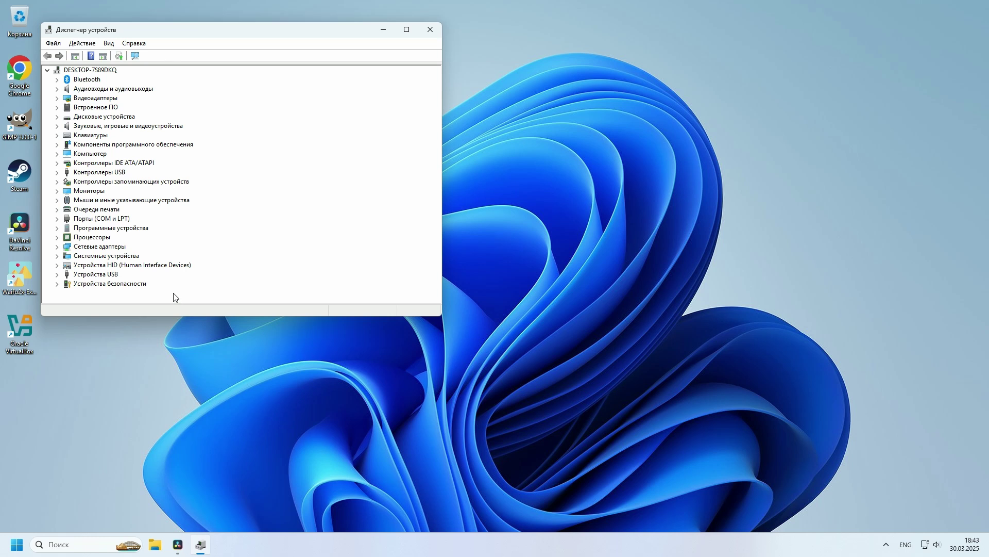
pyautogui.click(58, 247)
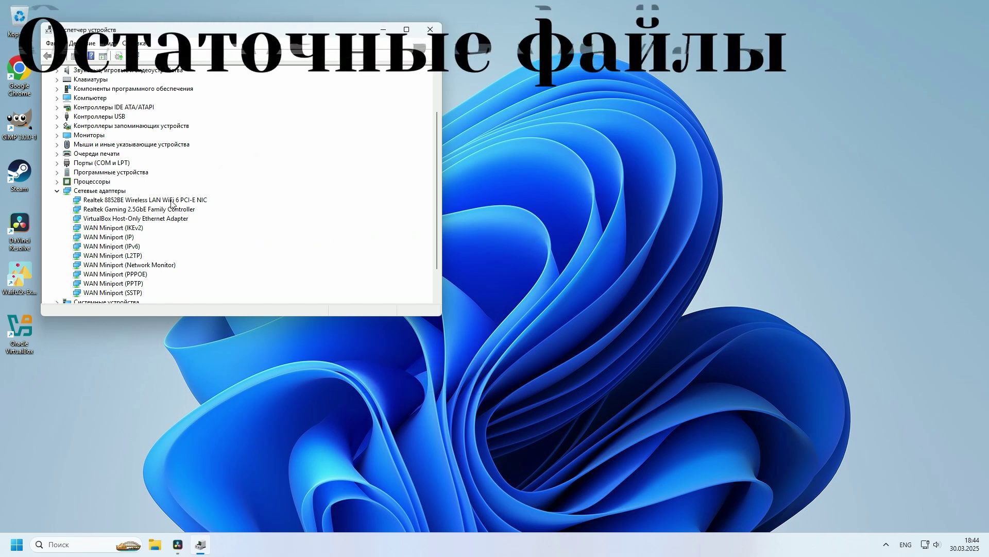
pyautogui.click(430, 30)
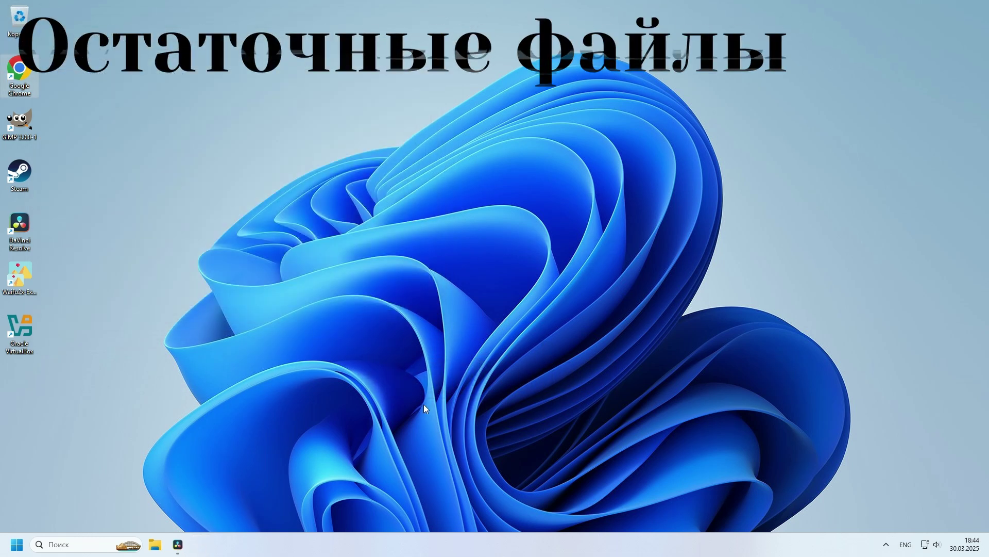
# - Open Временные файлы under the Память system settings to review the removable temporary files, and close Settings
pyautogui.rightClick(411, 537)
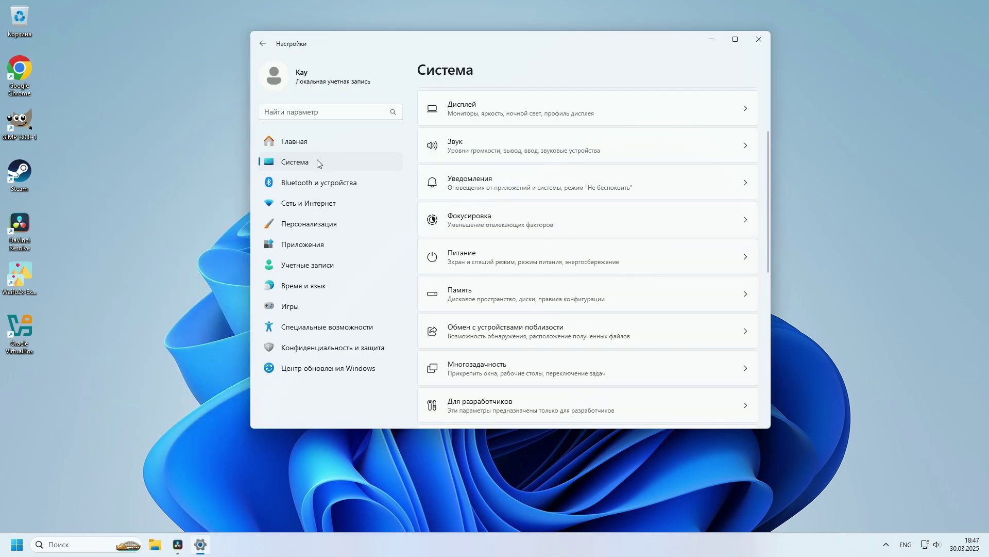
pyautogui.click(478, 296)
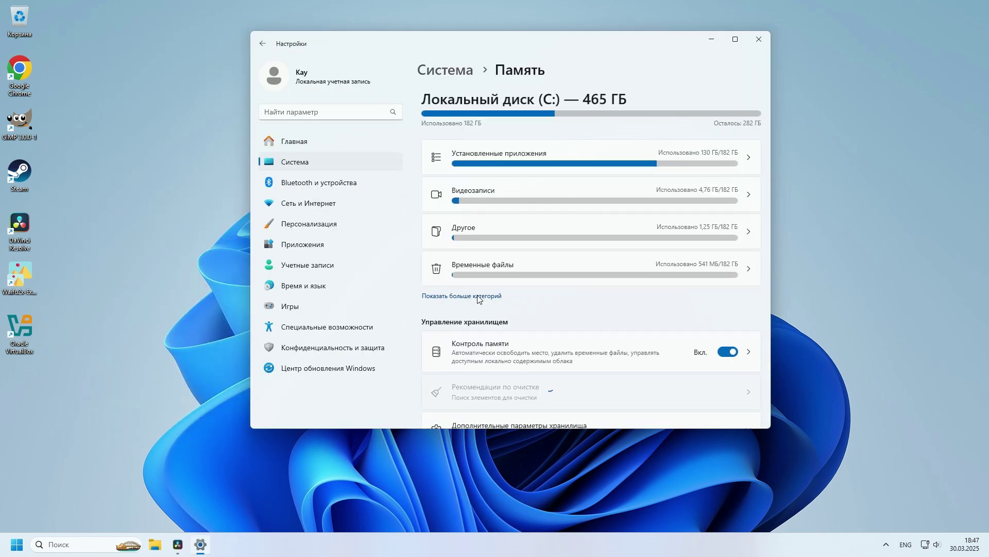
pyautogui.click(496, 270)
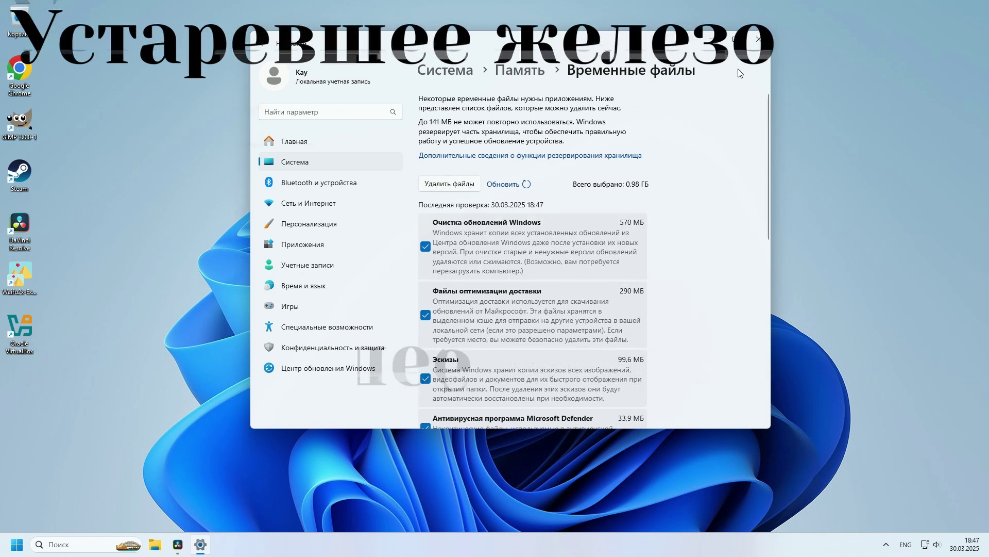
pyautogui.click(760, 43)
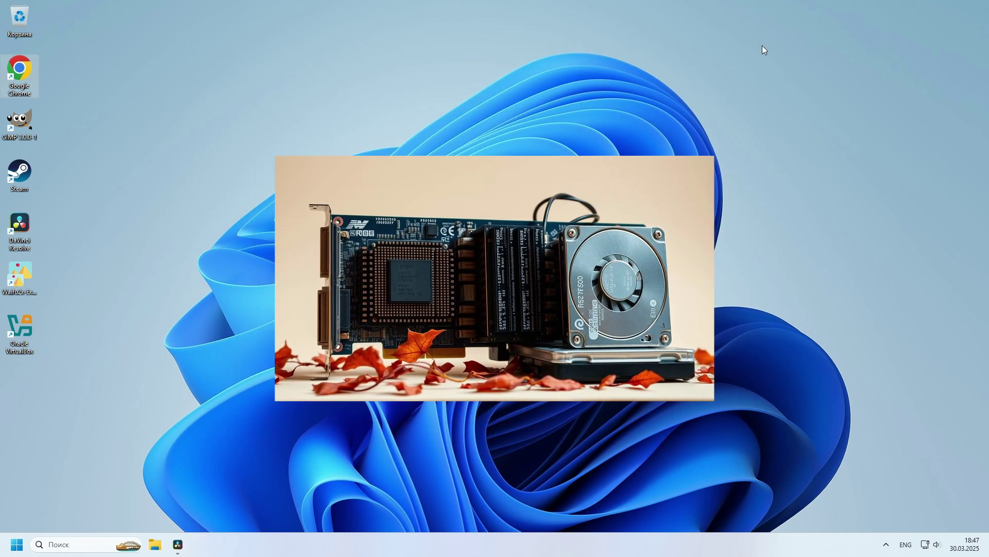